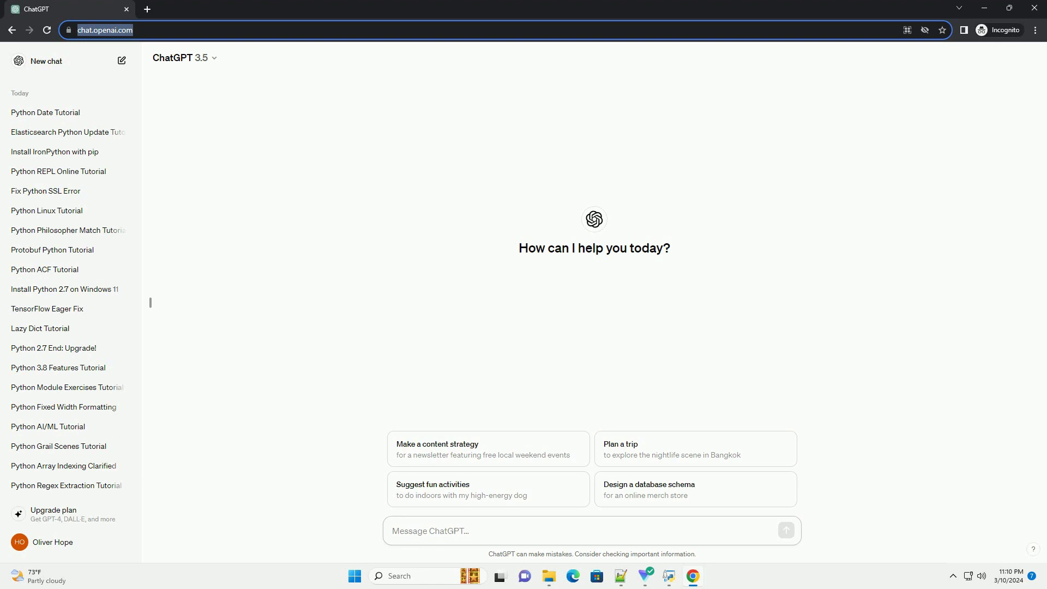
{"action": "type", "text": "write an informative tutorial about hypothesis testing in py"}
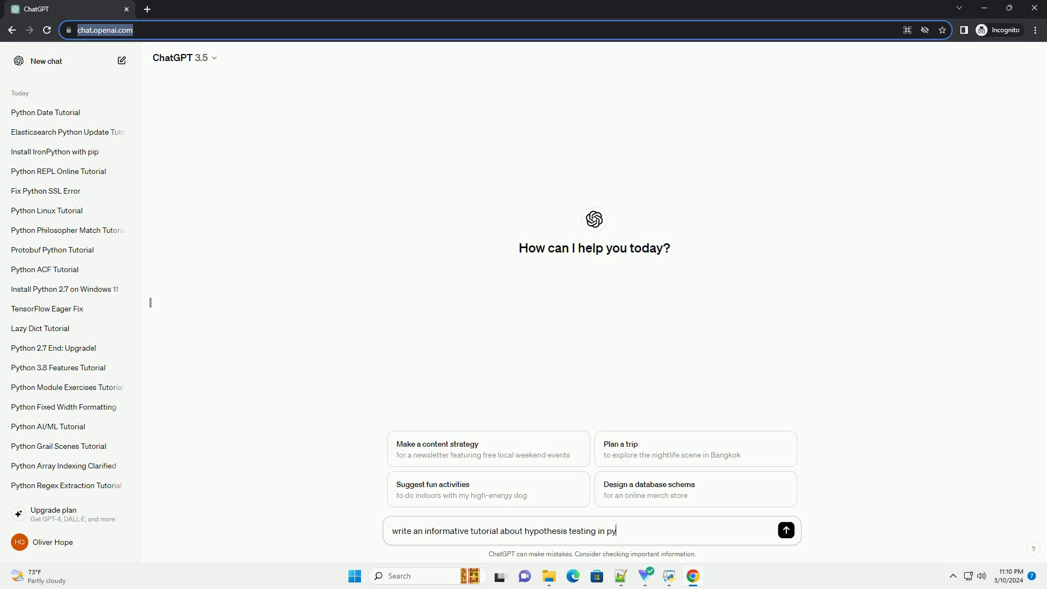
{"action": "type", "text": "thon with code example"}
Send ChatGPT the request for a Python hypothesis-testing tutorial with a code example
{"action": "key", "text": "Return"}
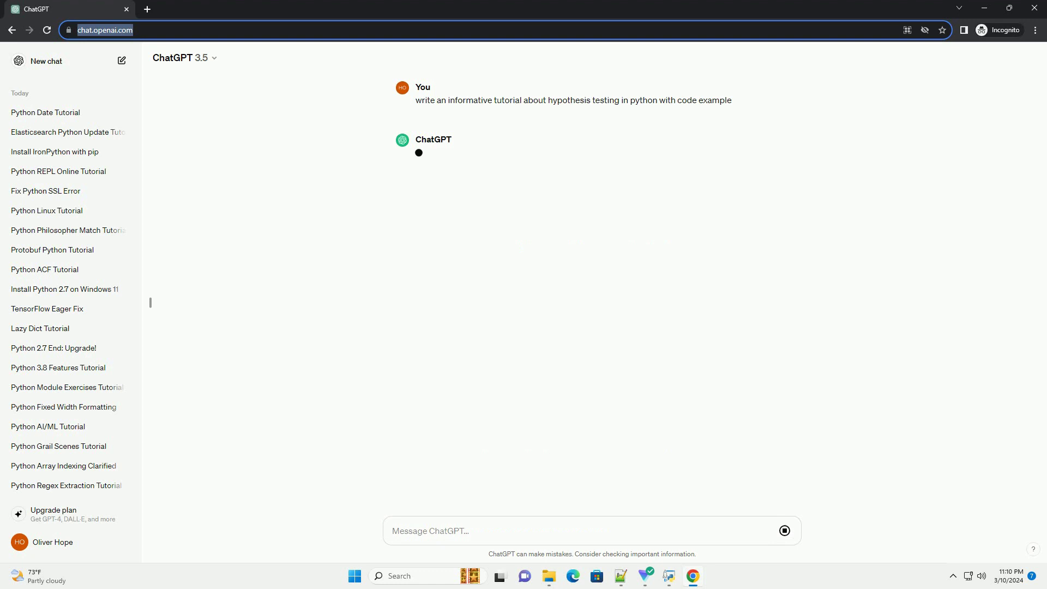